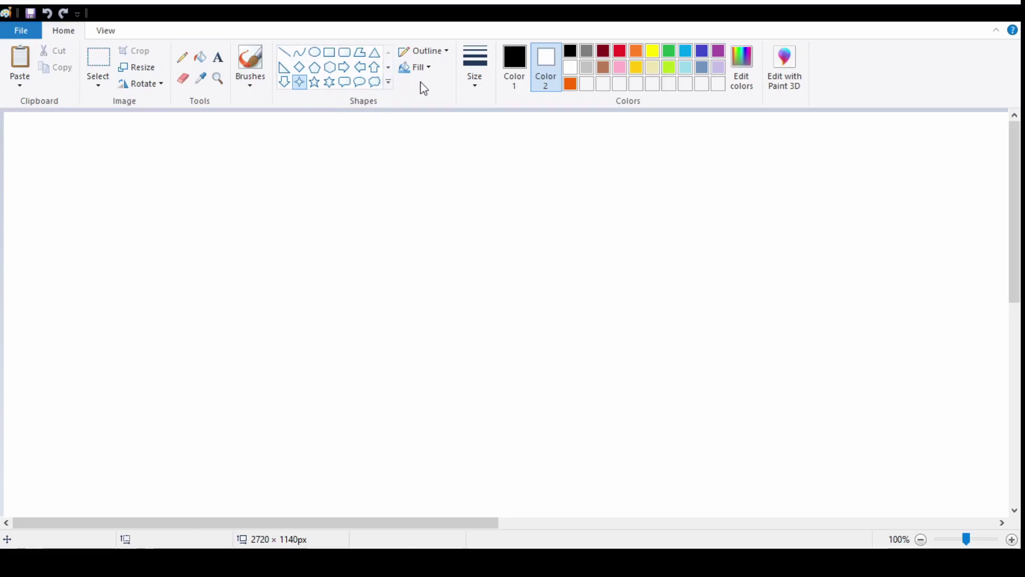
# - Draw a solid pink heart about 316 × 238 px on the blank canvas, using light pink as the fill colour
pyautogui.click(510, 75)
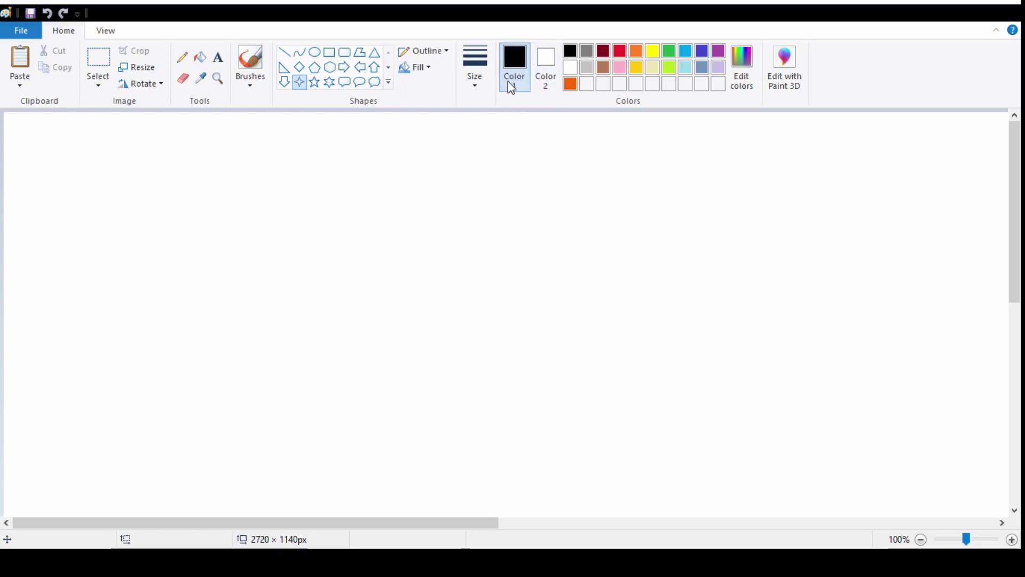
pyautogui.click(547, 80)
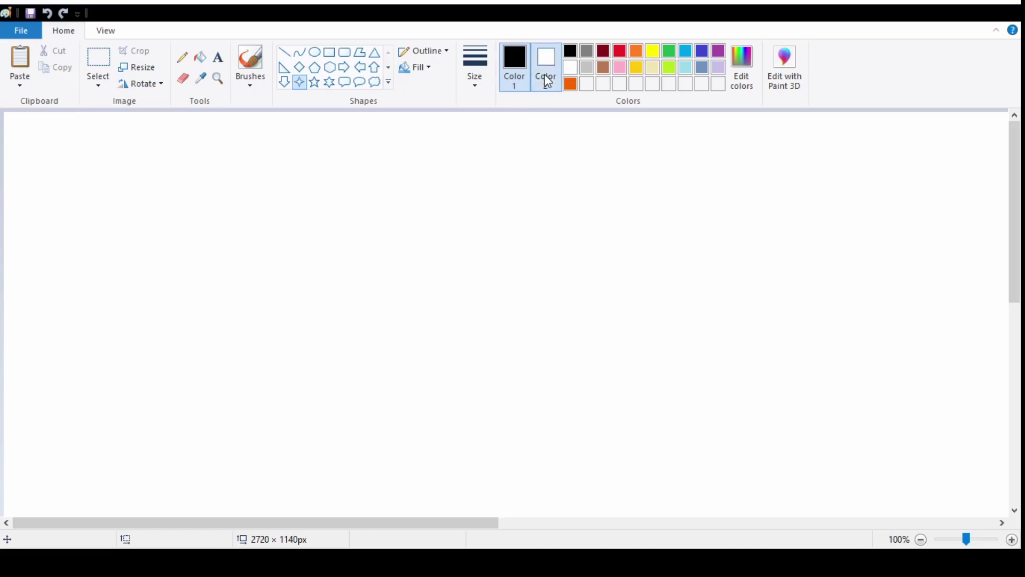
pyautogui.click(517, 65)
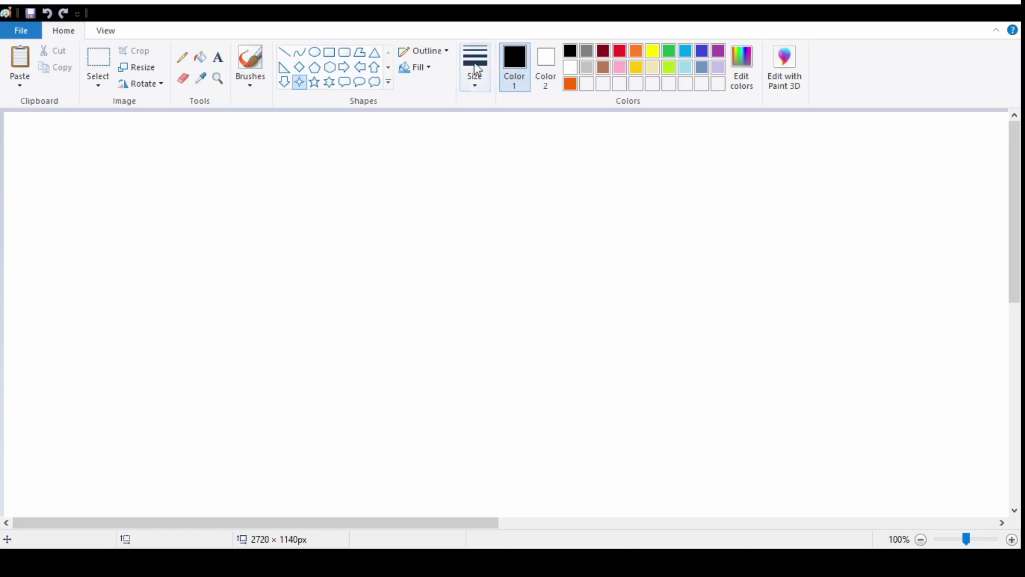
pyautogui.click(550, 62)
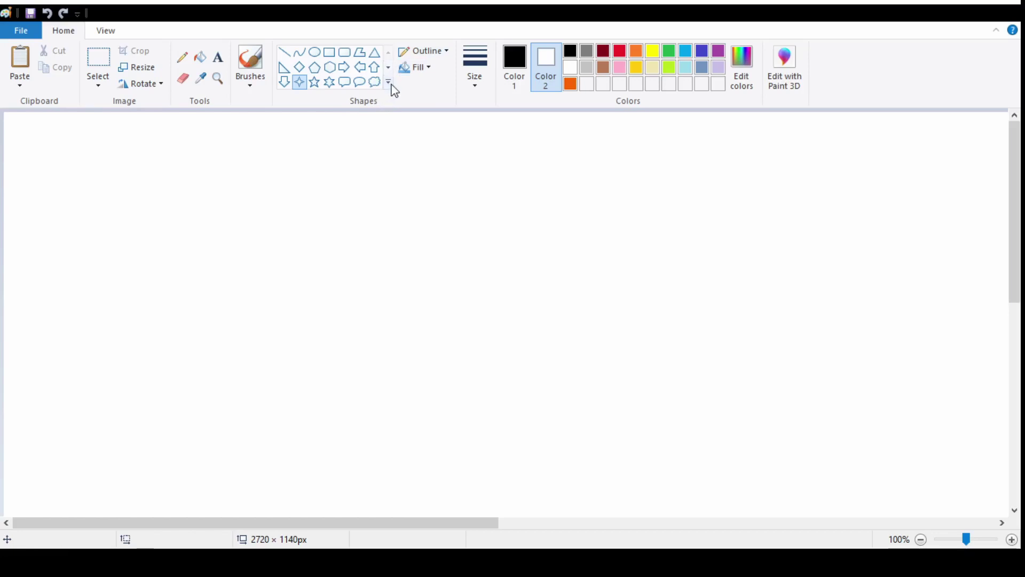
pyautogui.scroll(-1, 288, 98)
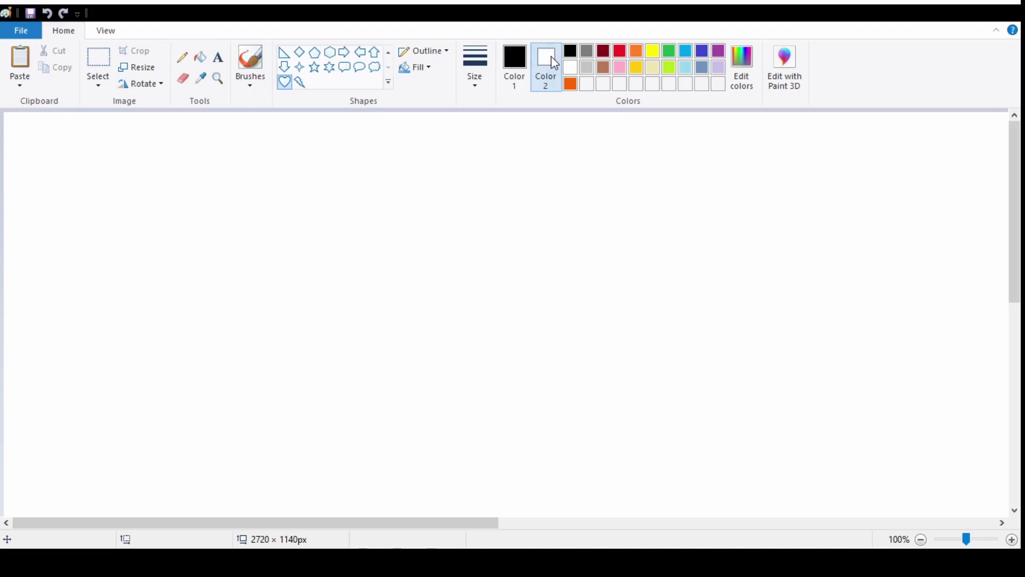
pyautogui.click(621, 67)
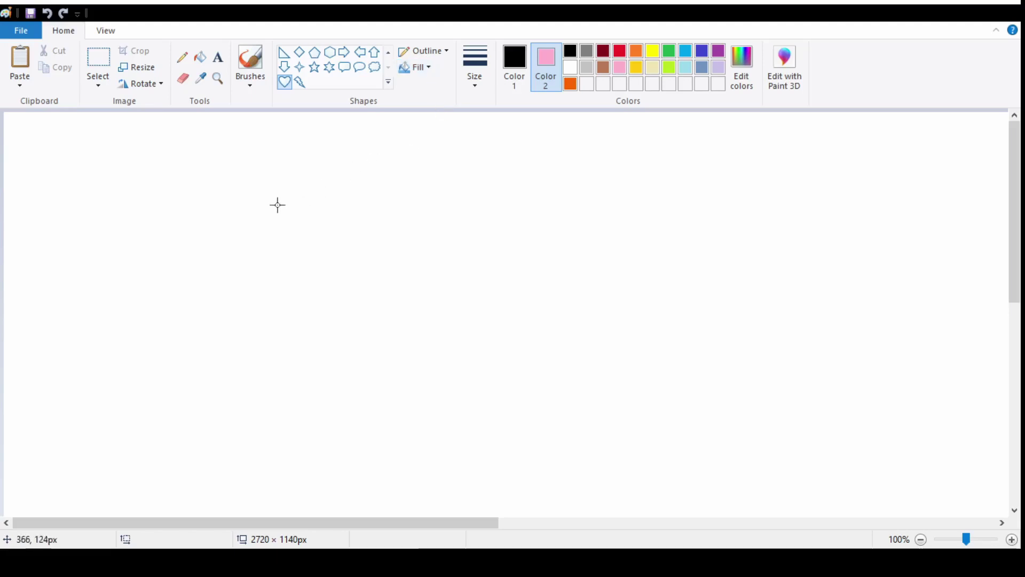
pyautogui.moveTo(284, 187); pyautogui.dragTo(522, 362)
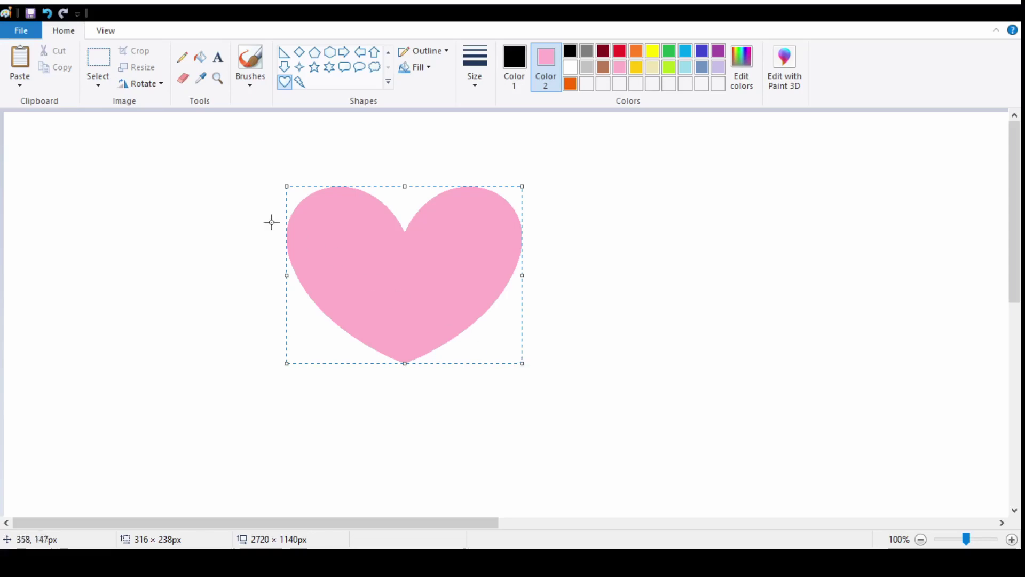
# - Rotate the pink heart right 90° and move it into the right part of the canvas
pyautogui.click(158, 106)
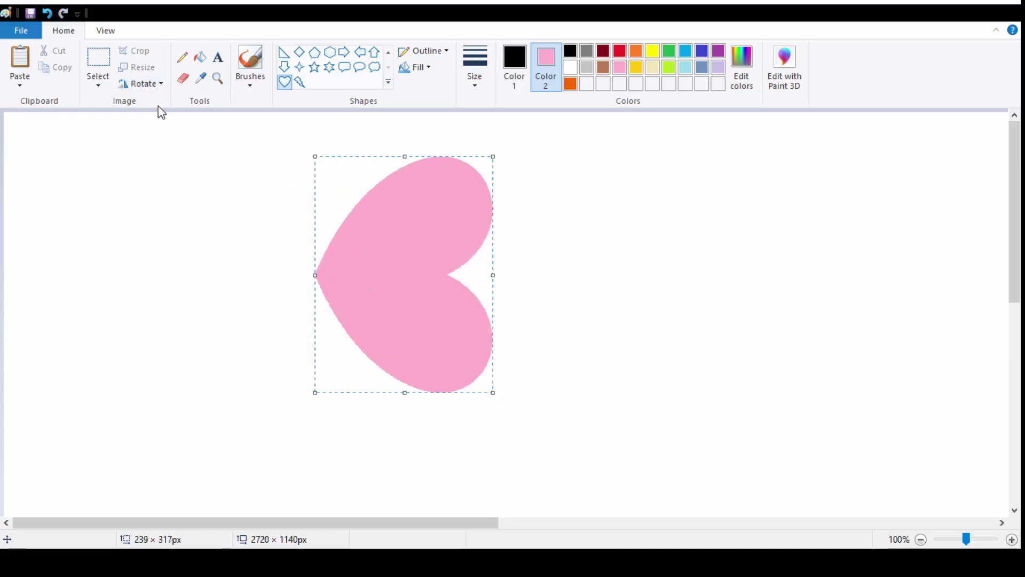
pyautogui.moveTo(400, 272); pyautogui.dragTo(749, 311)
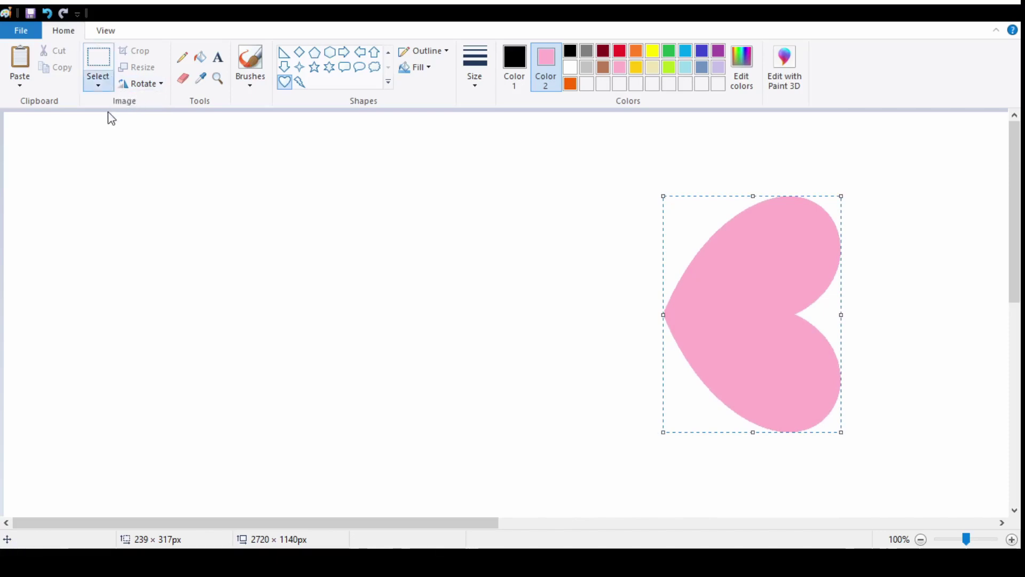
# - With Color 2 set to white, duplicate the rotated heart and place the copy in the empty area to its left
pyautogui.click(103, 66)
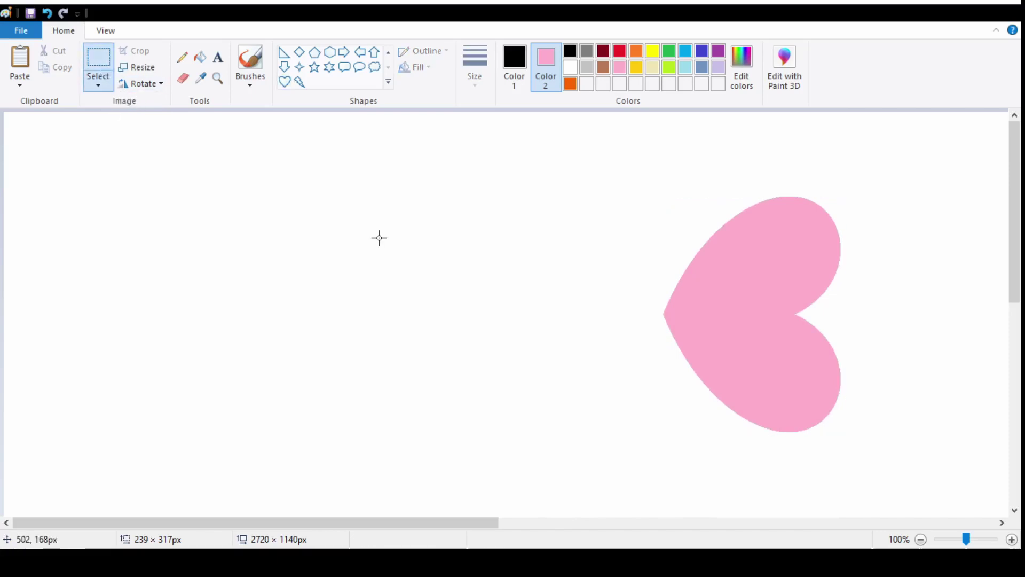
pyautogui.click(648, 191)
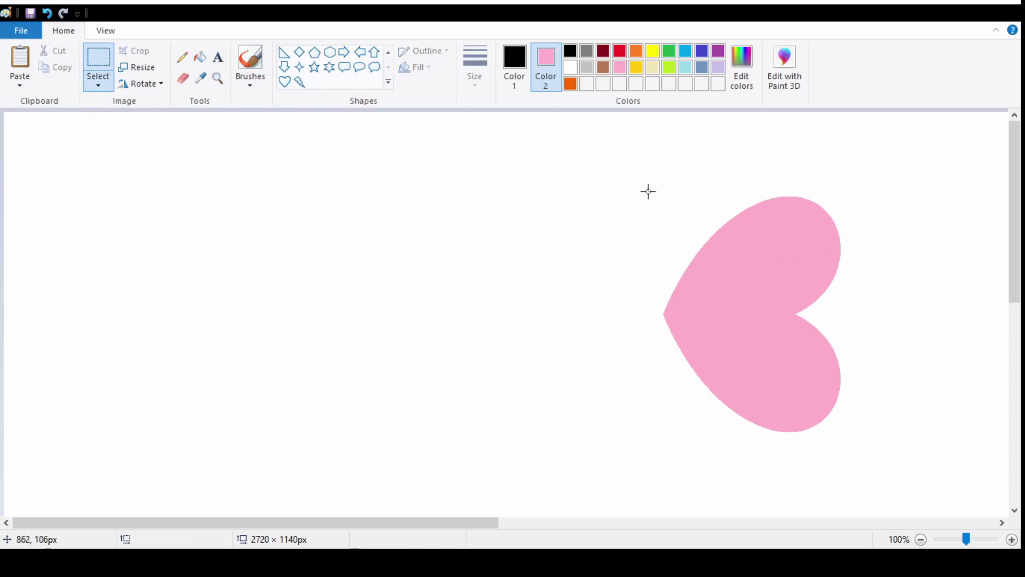
pyautogui.moveTo(648, 191); pyautogui.dragTo(849, 462)
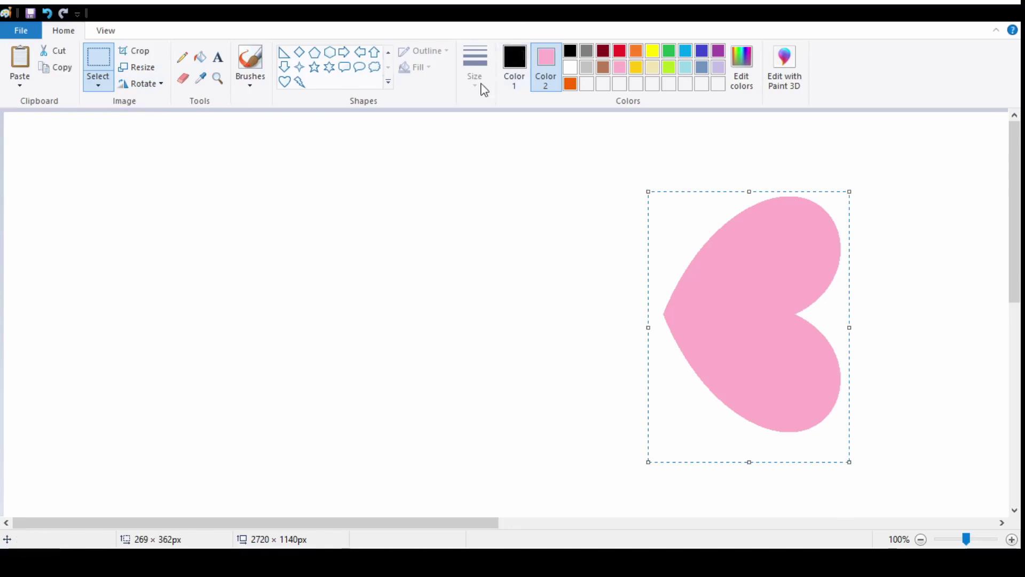
pyautogui.click(571, 73)
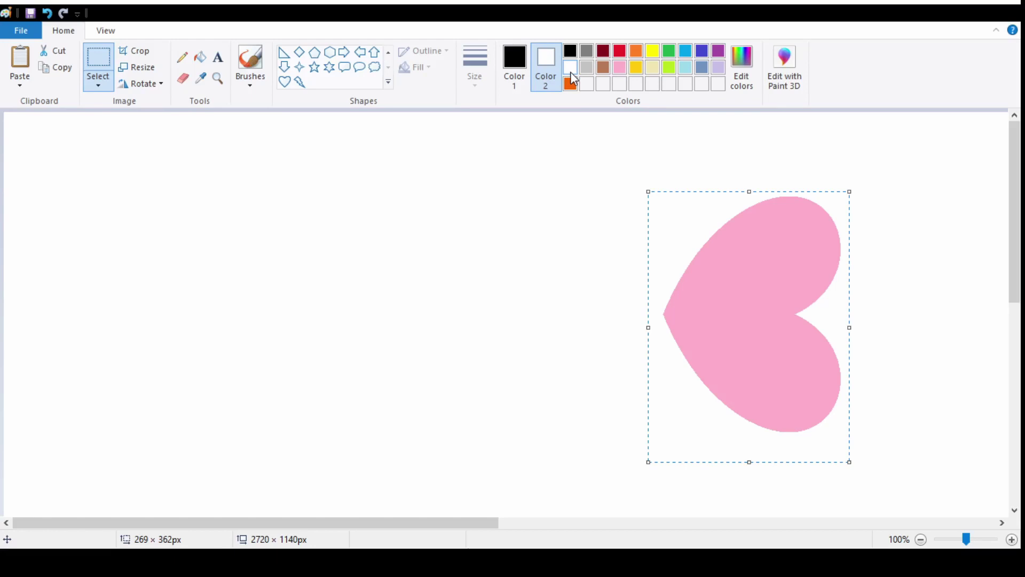
pyautogui.click(57, 69)
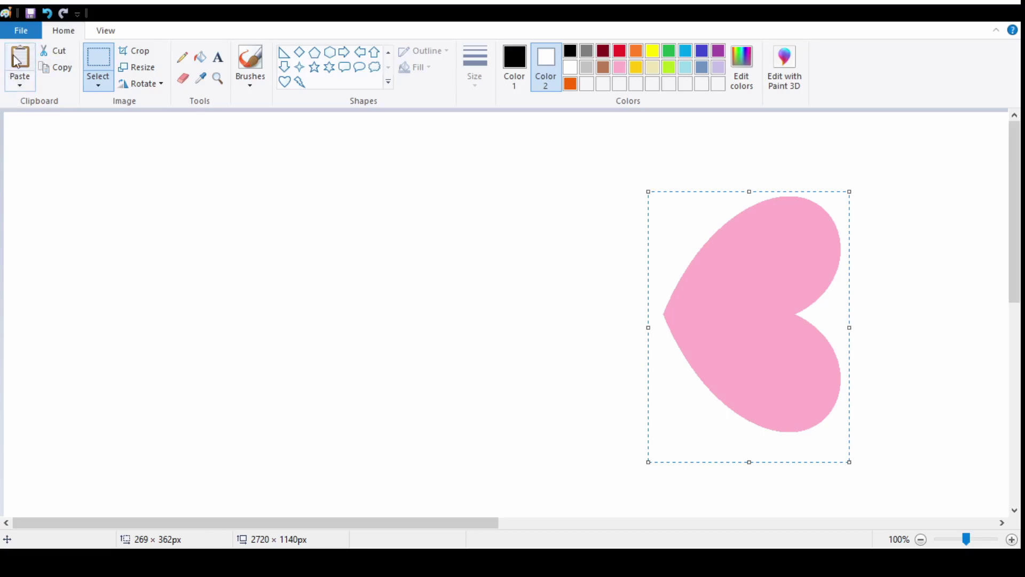
pyautogui.click(28, 90)
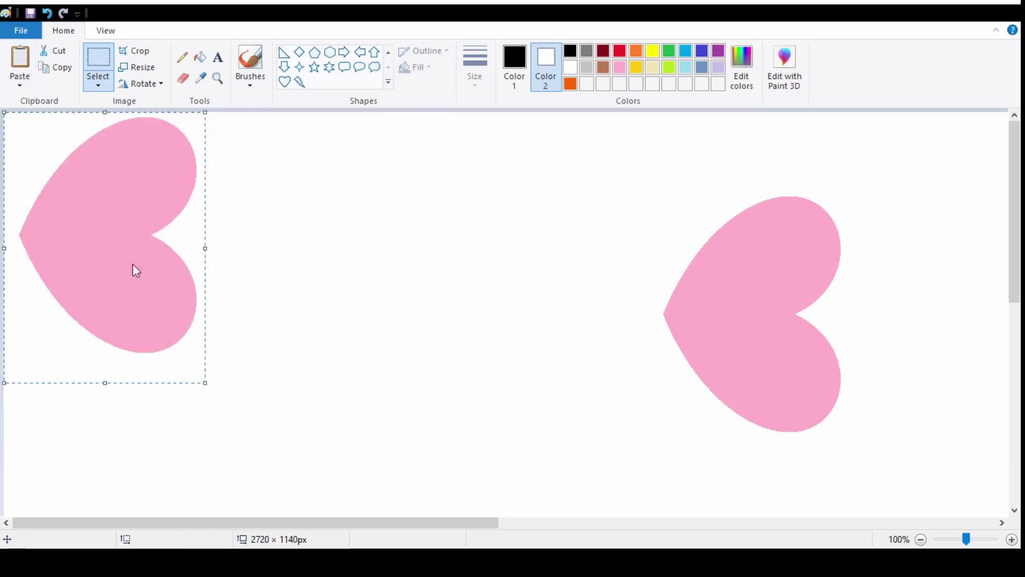
pyautogui.moveTo(104, 233); pyautogui.dragTo(323, 291)
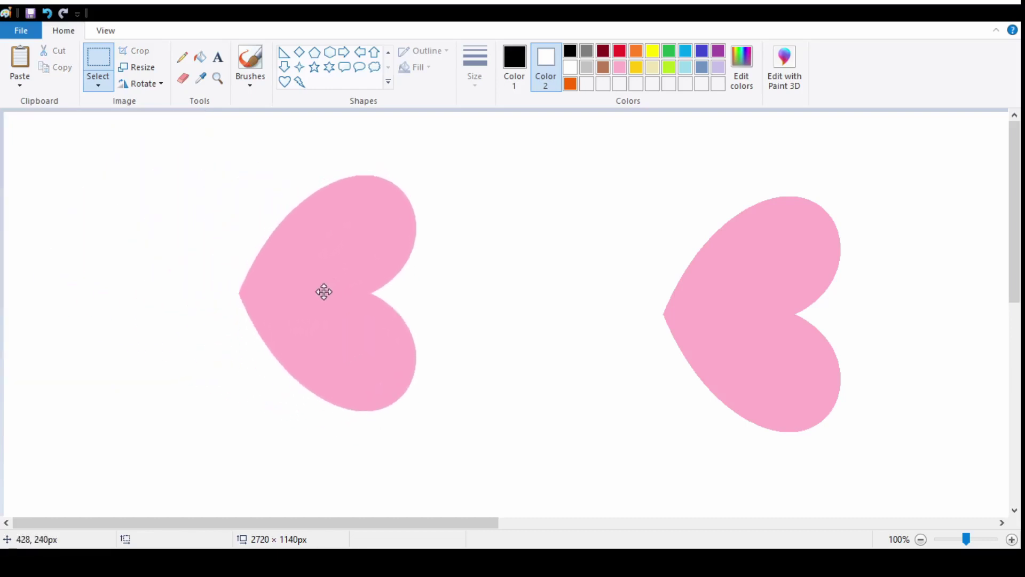
# - Rotate the duplicated heart 180° and move it so its tip meets the tip of the other heart
pyautogui.click(152, 88)
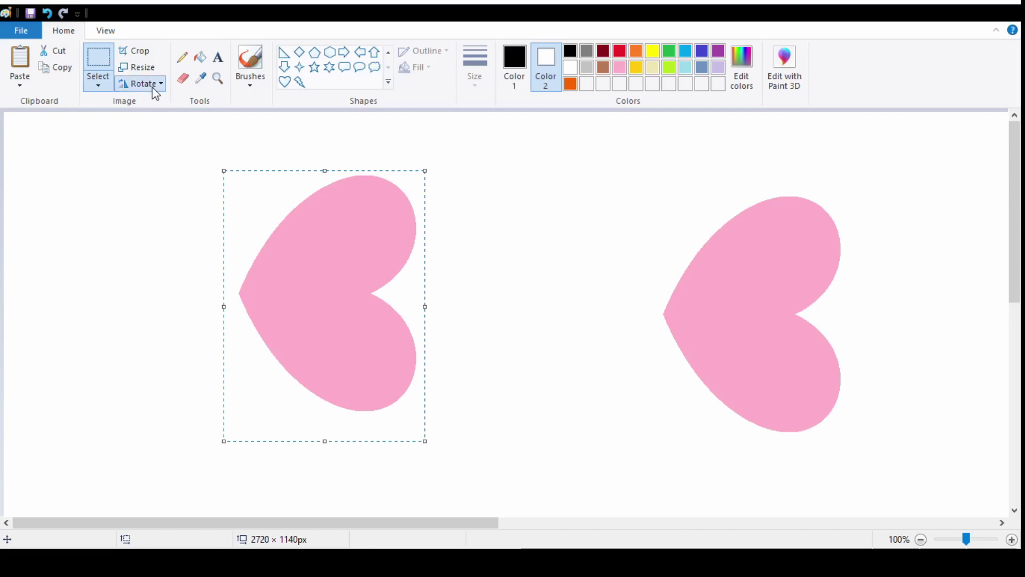
pyautogui.click(171, 136)
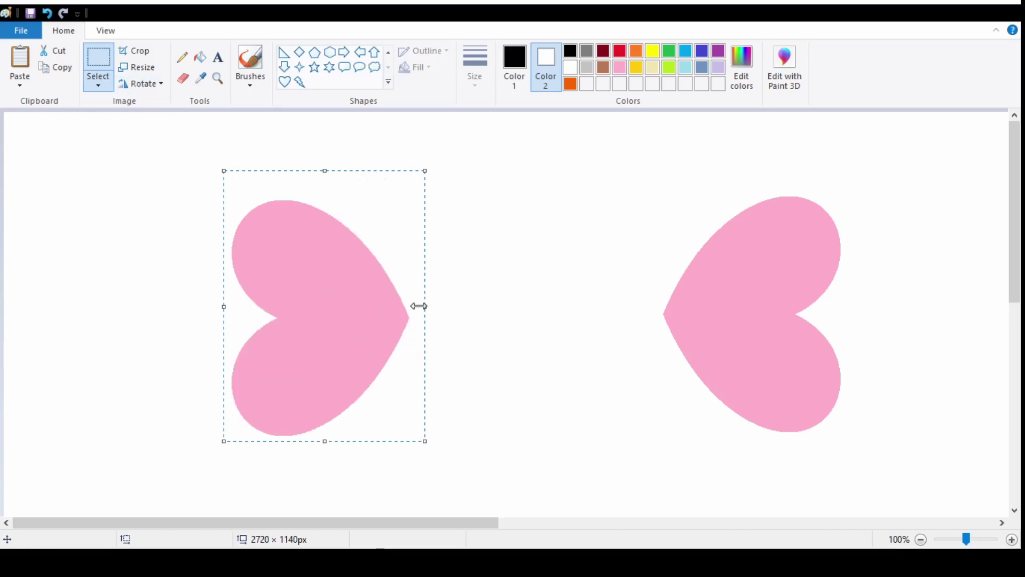
pyautogui.moveTo(325, 300); pyautogui.dragTo(581, 297)
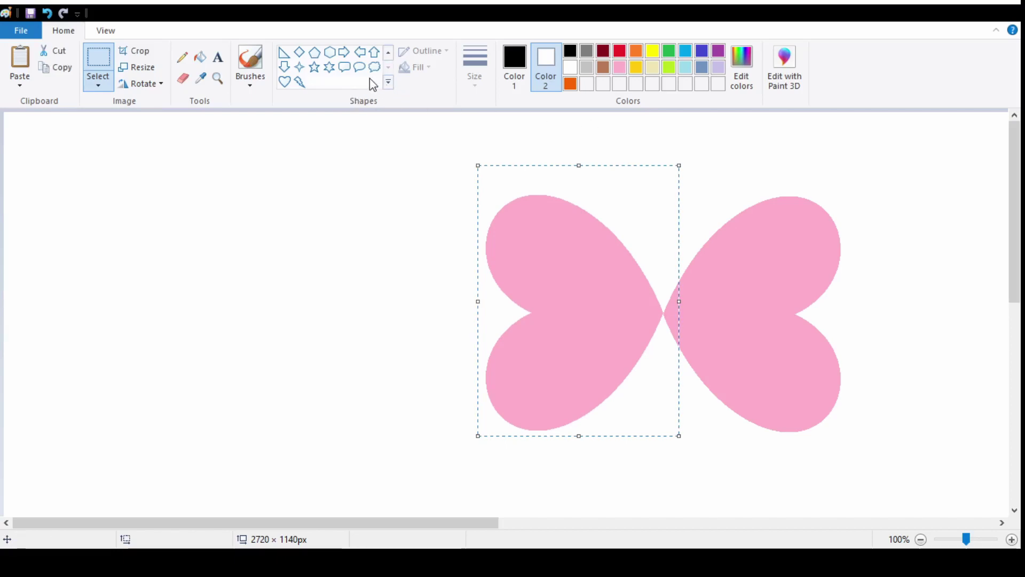
# - Draw a solid green pentagon about 58 × 273 px between the wings as the body and rotate it 180°
pyautogui.click(318, 53)
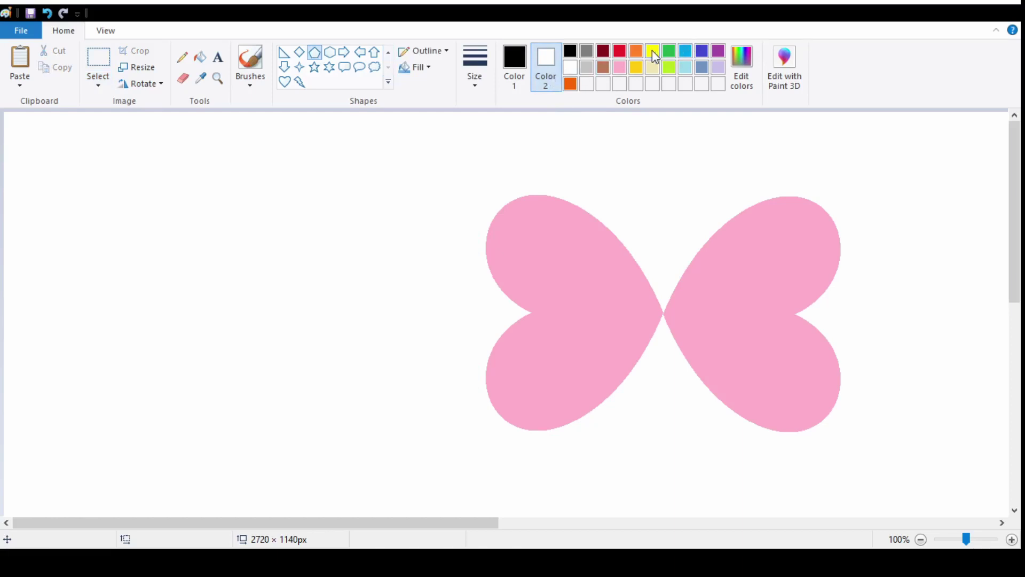
pyautogui.click(672, 52)
pyautogui.moveTo(641, 228); pyautogui.dragTo(682, 430)
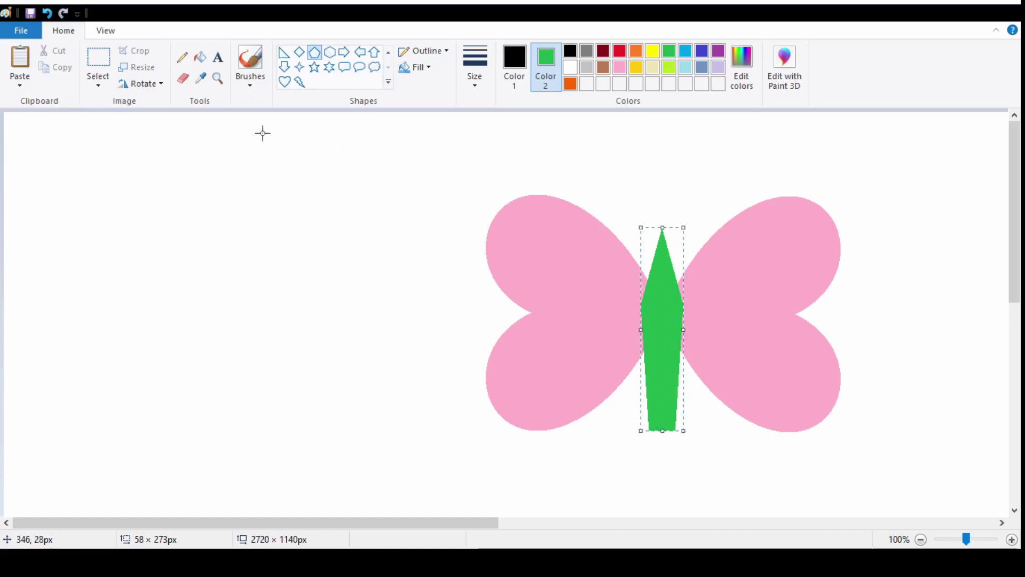
pyautogui.click(141, 86)
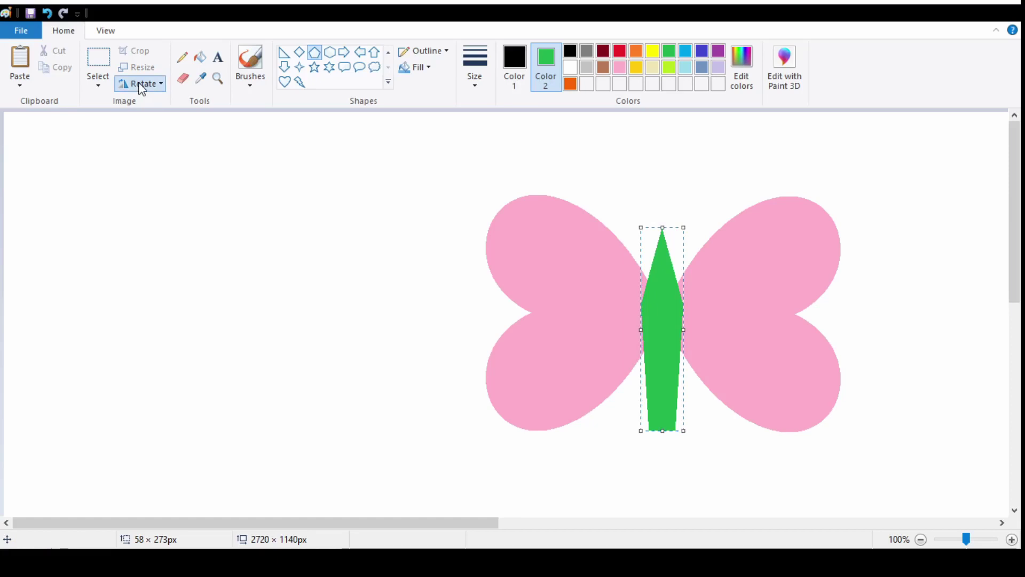
pyautogui.click(191, 132)
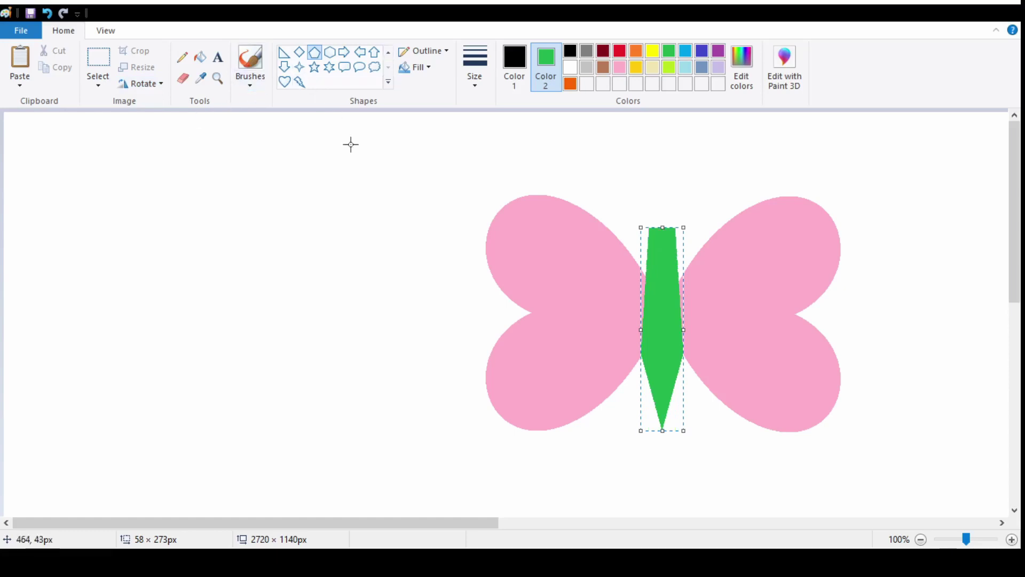
# - Draw a solid green oval head on top of the body and adjust it to about 66 × 100 px
pyautogui.click(393, 55)
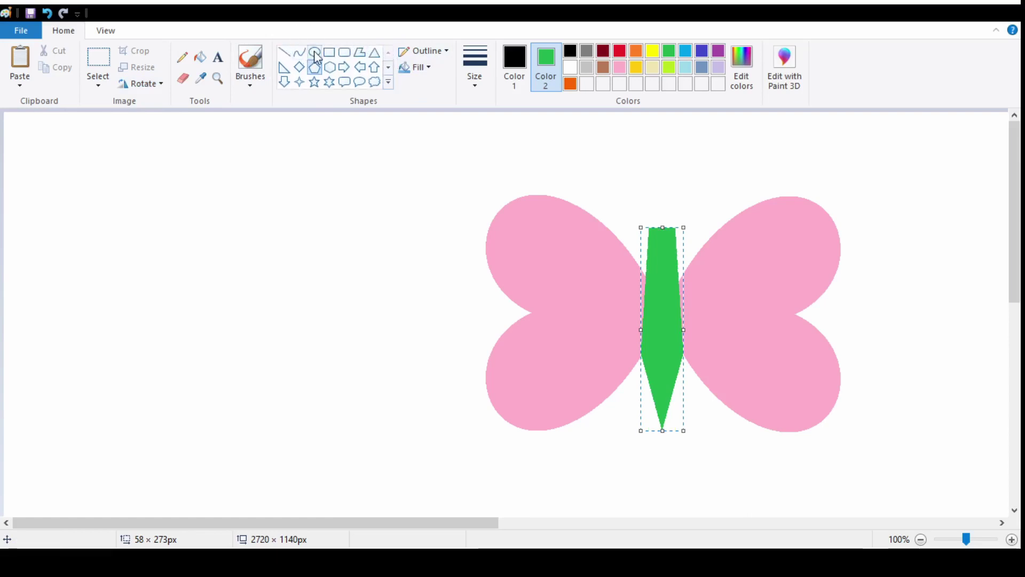
pyautogui.click(315, 54)
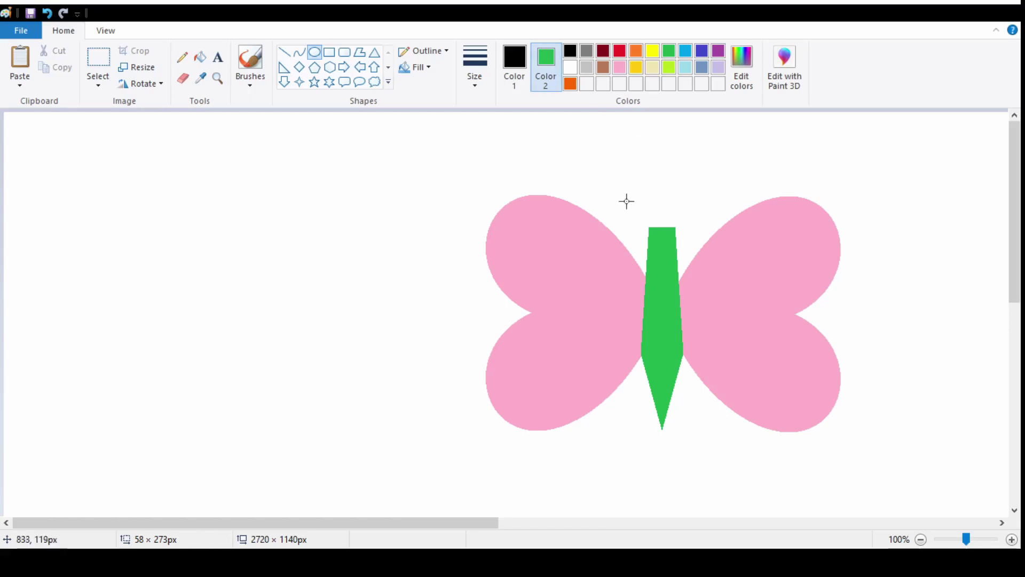
pyautogui.moveTo(636, 176)
pyautogui.mouseDown()
pyautogui.moveTo(693, 307)
pyautogui.moveTo(688, 331)
pyautogui.moveTo(691, 247)
pyautogui.mouseUp()
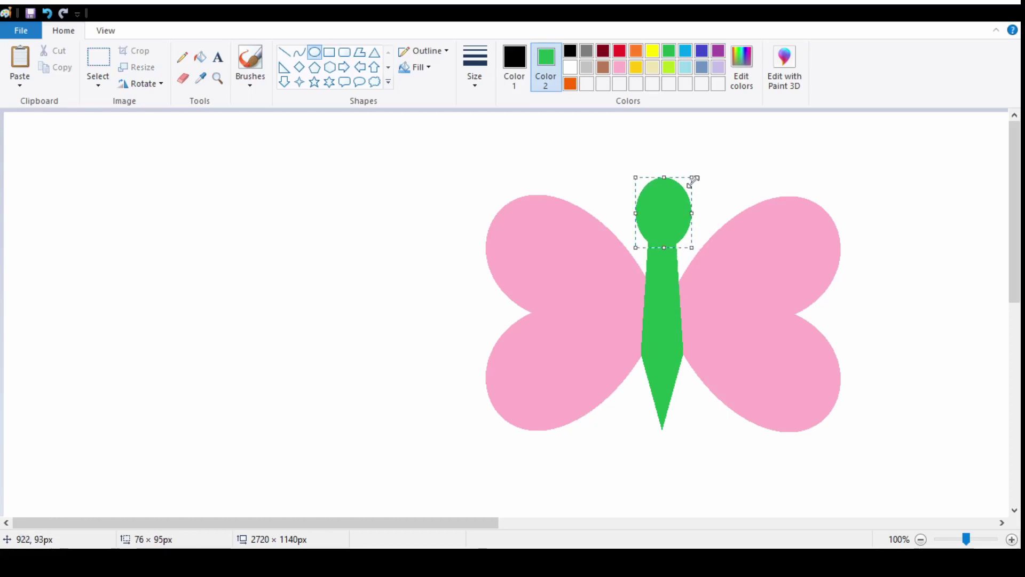
pyautogui.moveTo(692, 178)
pyautogui.mouseDown()
pyautogui.moveTo(719, 144)
pyautogui.moveTo(675, 167)
pyautogui.moveTo(684, 172)
pyautogui.mouseUp()
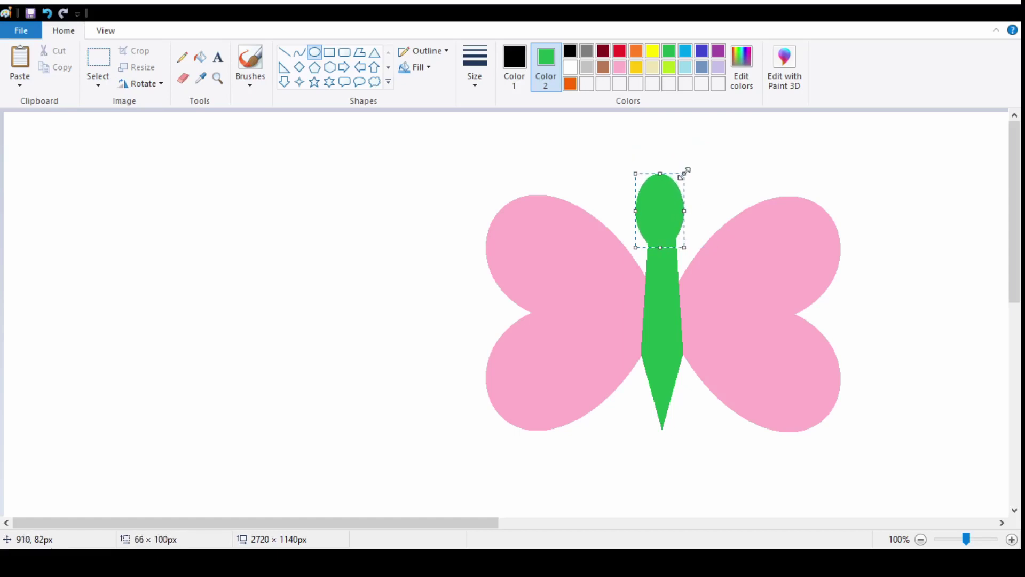
pyautogui.moveTo(686, 212)
pyautogui.mouseDown()
pyautogui.moveTo(710, 212)
pyautogui.moveTo(687, 209)
pyautogui.mouseUp()
pyautogui.click(567, 155)
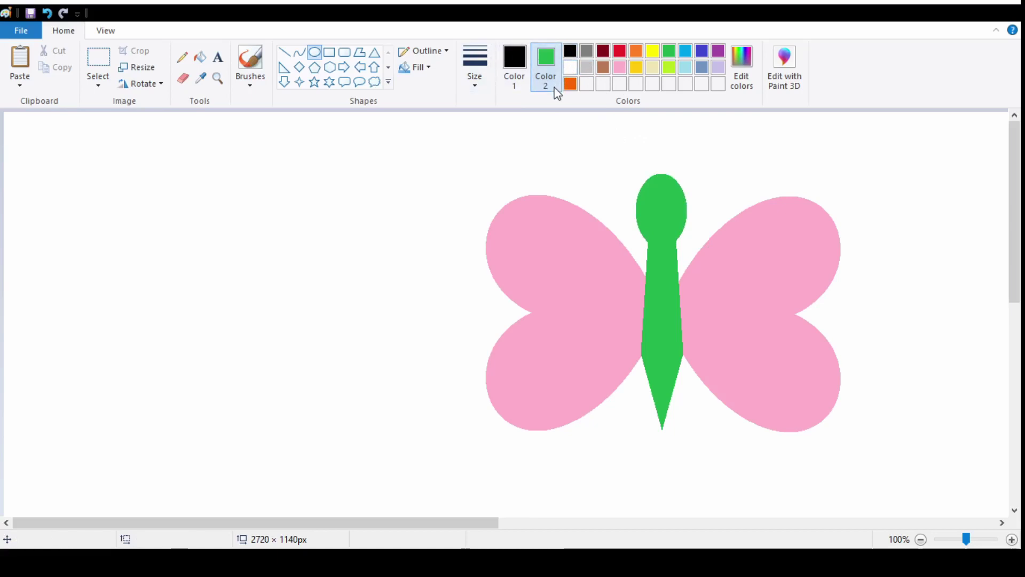
# - Draw a solid black oval eye about 17 × 16 px on the head and nudge it toward the head's left side
pyautogui.click(570, 51)
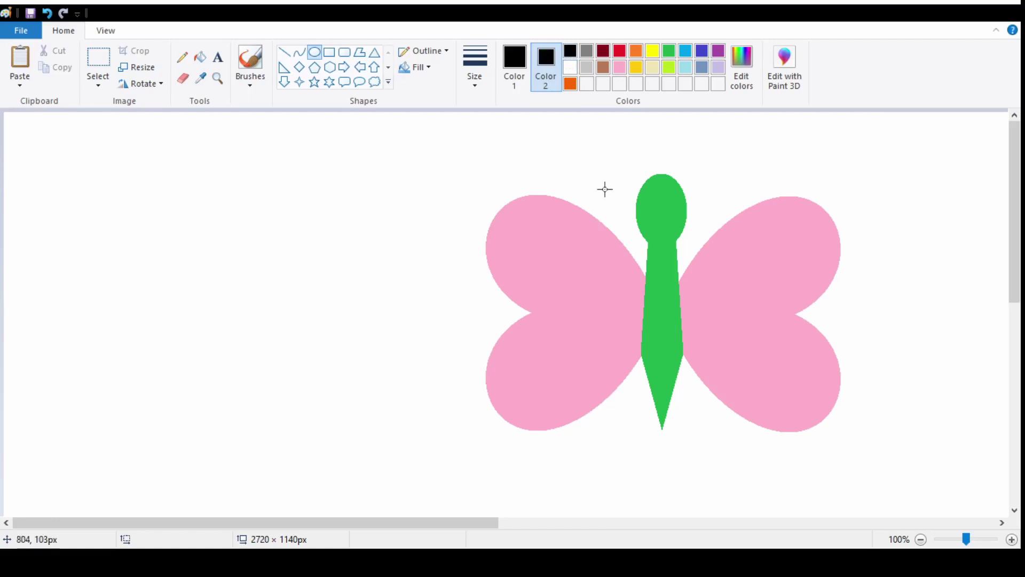
pyautogui.moveTo(648, 197); pyautogui.dragTo(660, 206)
pyautogui.press('Left')
pyautogui.press('Left')
pyautogui.press('Left')
pyautogui.press('Left')
pyautogui.press('Left')
pyautogui.press('Left')
pyautogui.press('Left')
pyautogui.press('Left')
pyautogui.press('Left')
pyautogui.press('Left')
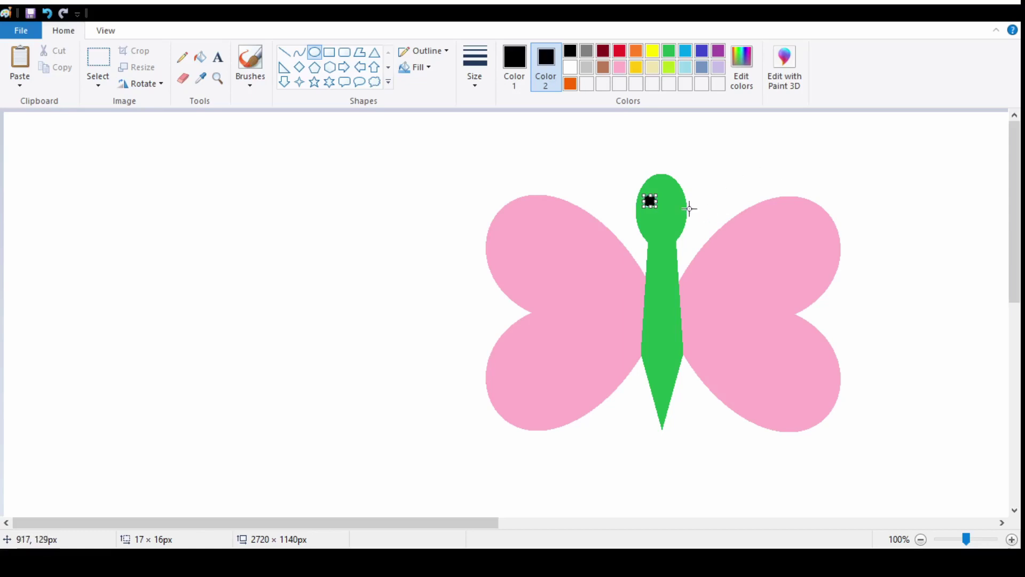
pyautogui.hotkey('ctrl', 'v')
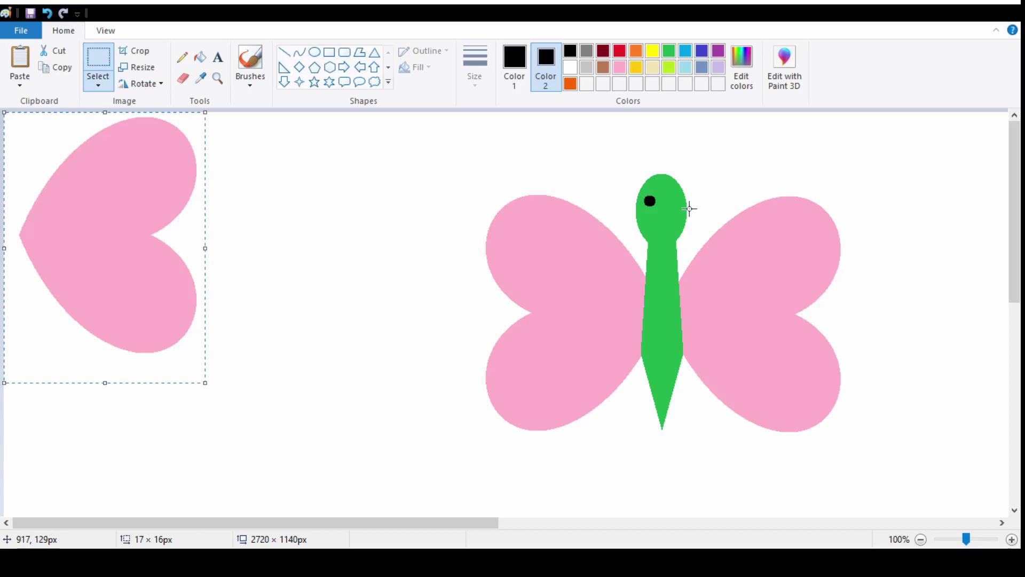
pyautogui.press('Delete')
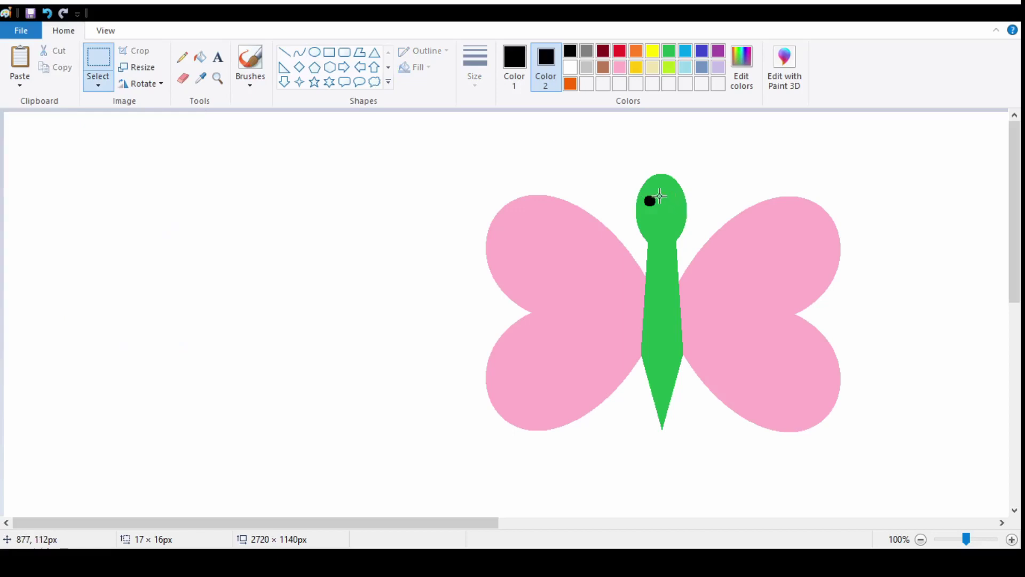
pyautogui.moveTo(670, 197); pyautogui.dragTo(683, 203)
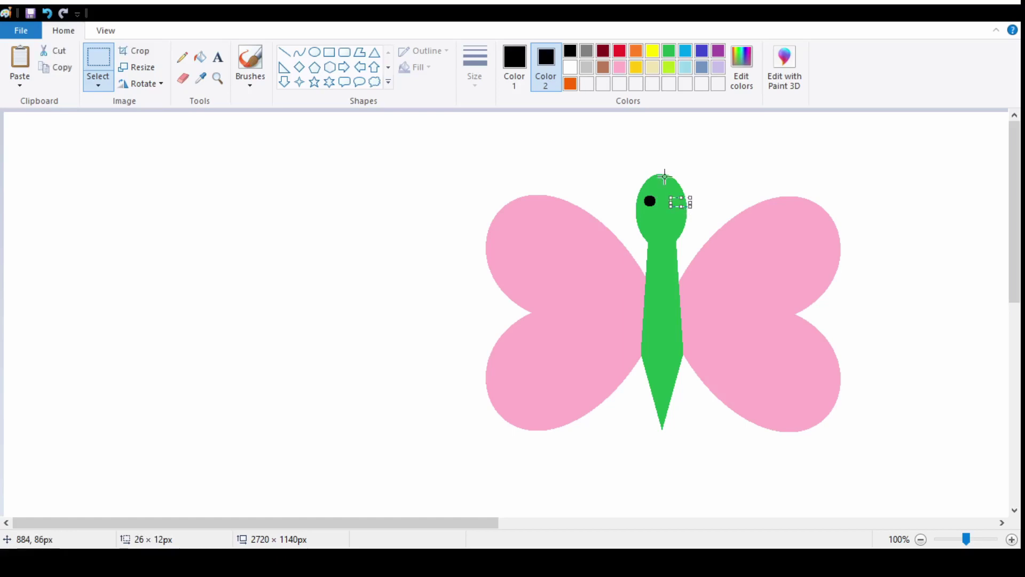
# - Draw a second solid black oval eye about 15 × 16 px on the right side of the head
pyautogui.click(314, 52)
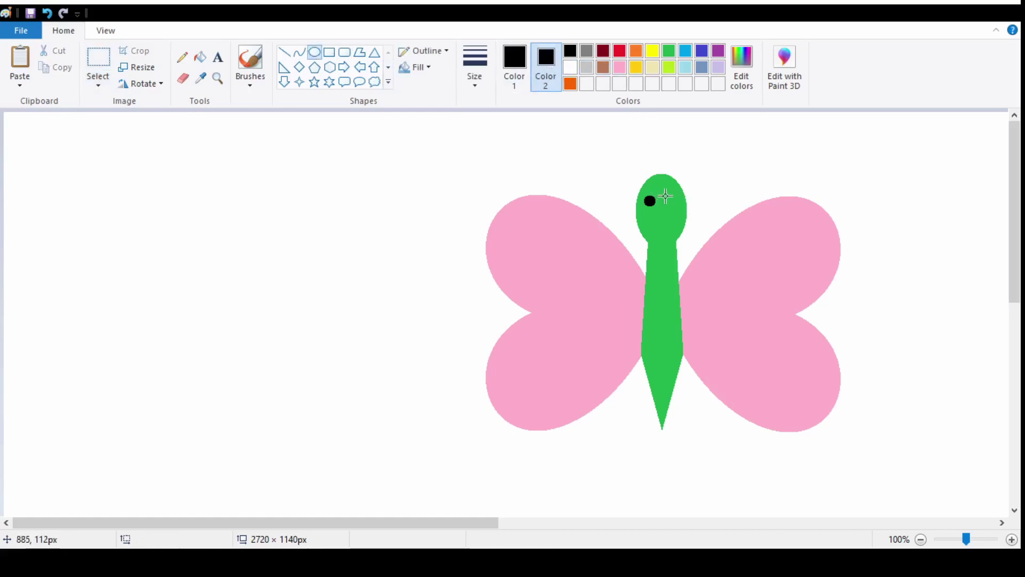
pyautogui.moveTo(667, 198); pyautogui.dragTo(670, 203)
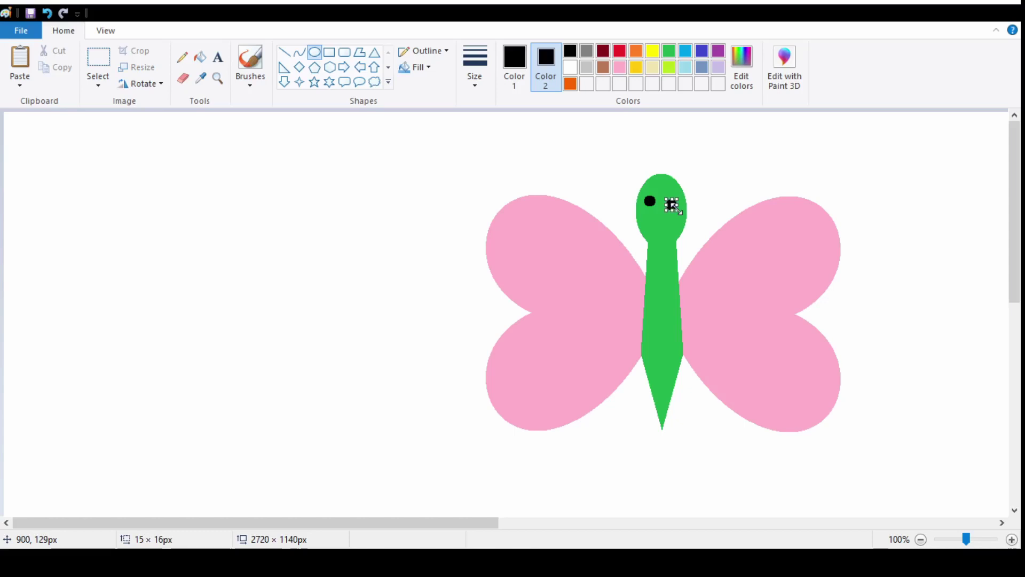
# - Draw two small solid black ovals above the head as antenna tips, making the right one about 11 × 12 px
pyautogui.click(762, 190)
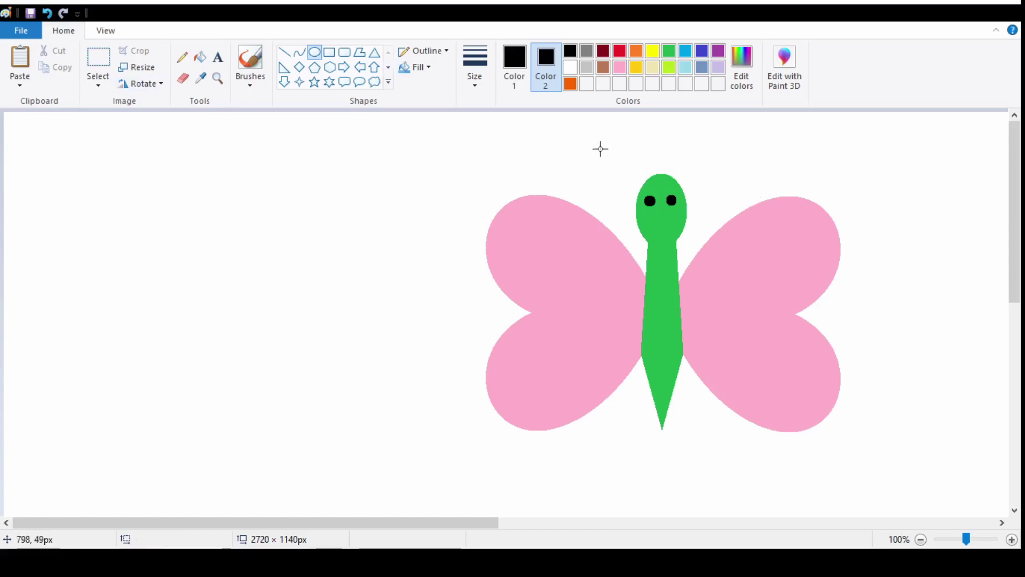
pyautogui.moveTo(618, 140); pyautogui.dragTo(631, 152)
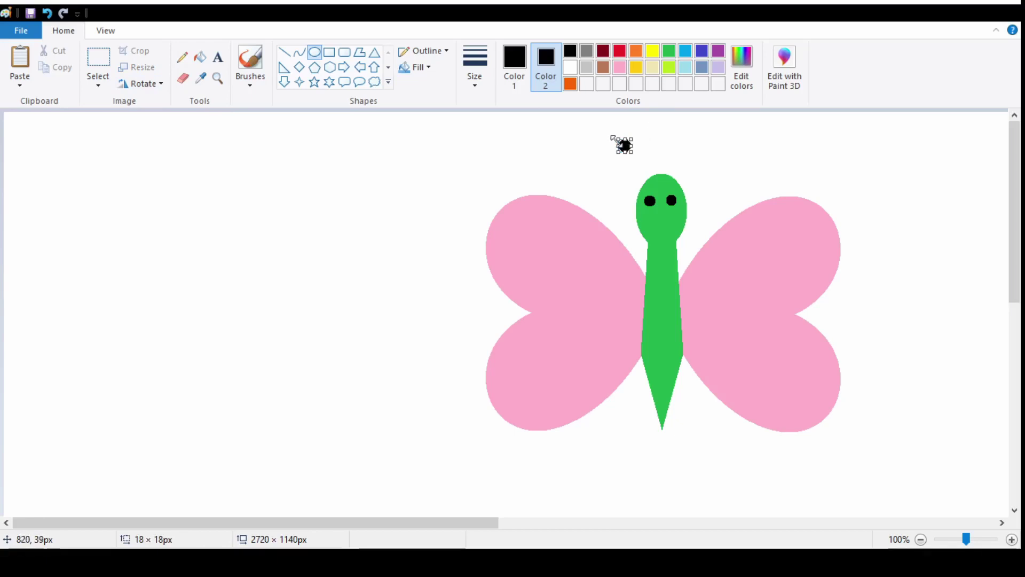
pyautogui.moveTo(613, 137); pyautogui.dragTo(616, 138)
pyautogui.press('Right')
pyautogui.press('Right')
pyautogui.press('Right')
pyautogui.press('Right')
pyautogui.press('Right')
pyautogui.press('Right')
pyautogui.press('Right')
pyautogui.press('Right')
pyautogui.press('Right')
pyautogui.press('Right')
pyautogui.press('Right')
pyautogui.press('Right')
pyautogui.press('Right')
pyautogui.press('Right')
pyautogui.press('Right')
pyautogui.moveTo(661, 146); pyautogui.dragTo(677, 149)
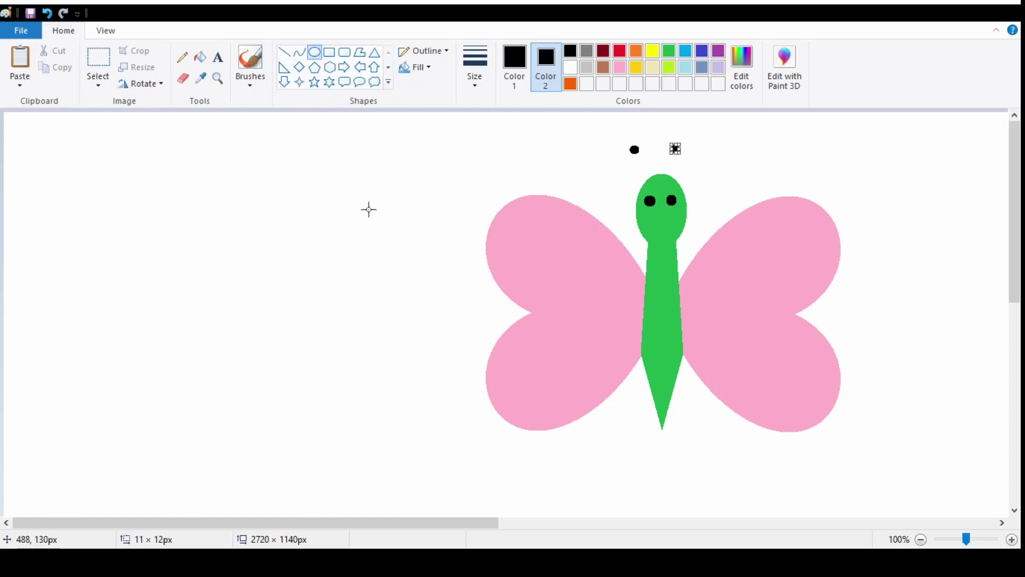
# - Draw straight black lines joining both antenna tips to the top of the head, the right one about 13 × 35 px
pyautogui.click(285, 52)
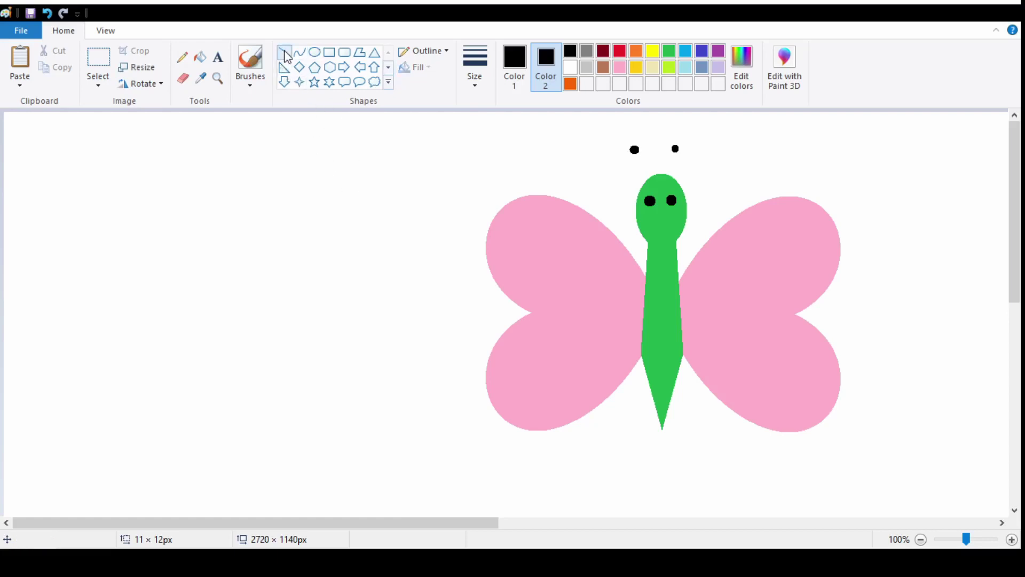
pyautogui.click(441, 54)
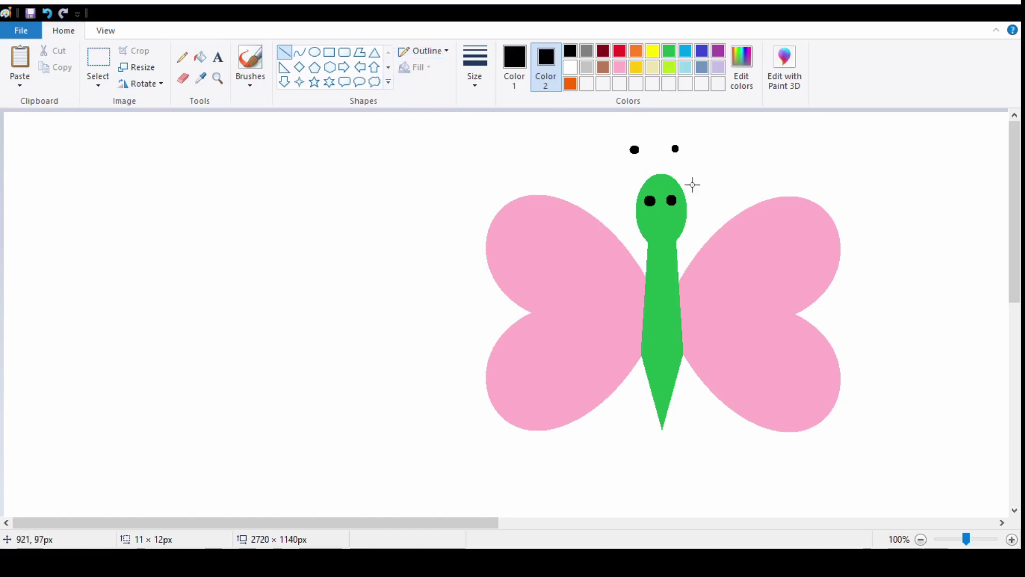
pyautogui.moveTo(635, 150); pyautogui.dragTo(654, 184)
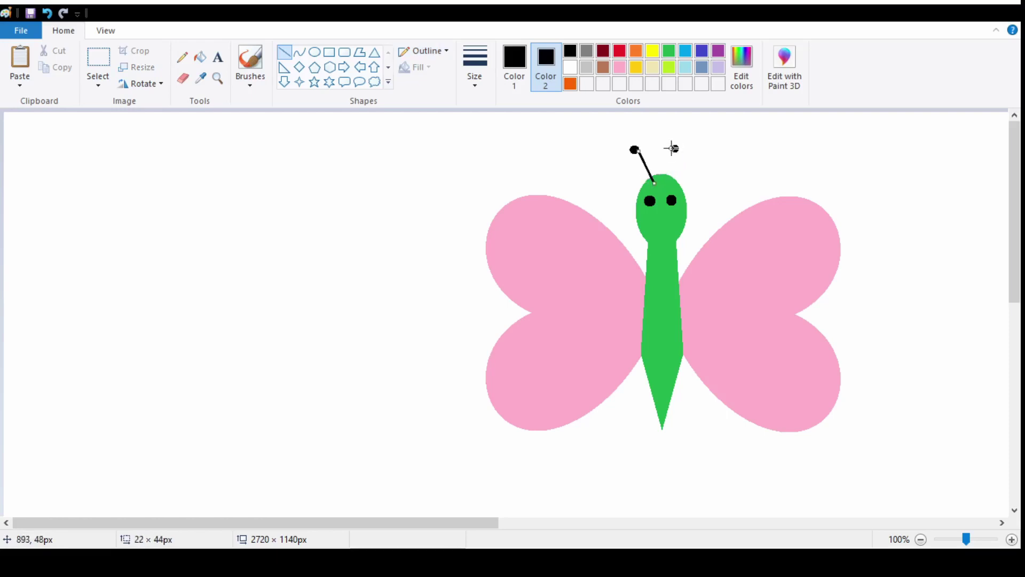
pyautogui.hotkey('ctrl', 'z')
pyautogui.moveTo(635, 149); pyautogui.dragTo(668, 175)
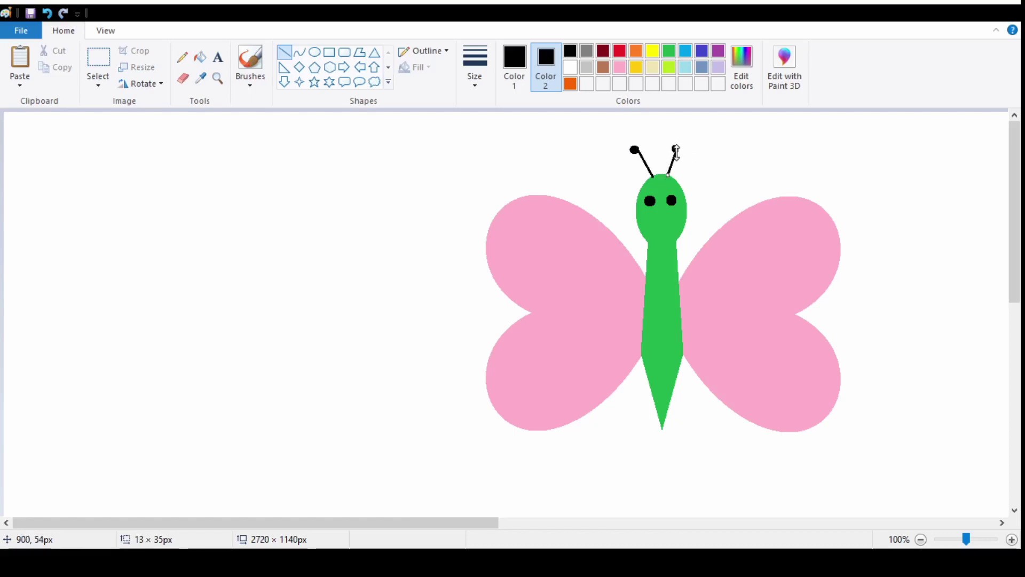
pyautogui.moveTo(676, 152); pyautogui.dragTo(674, 155)
pyautogui.click(783, 153)
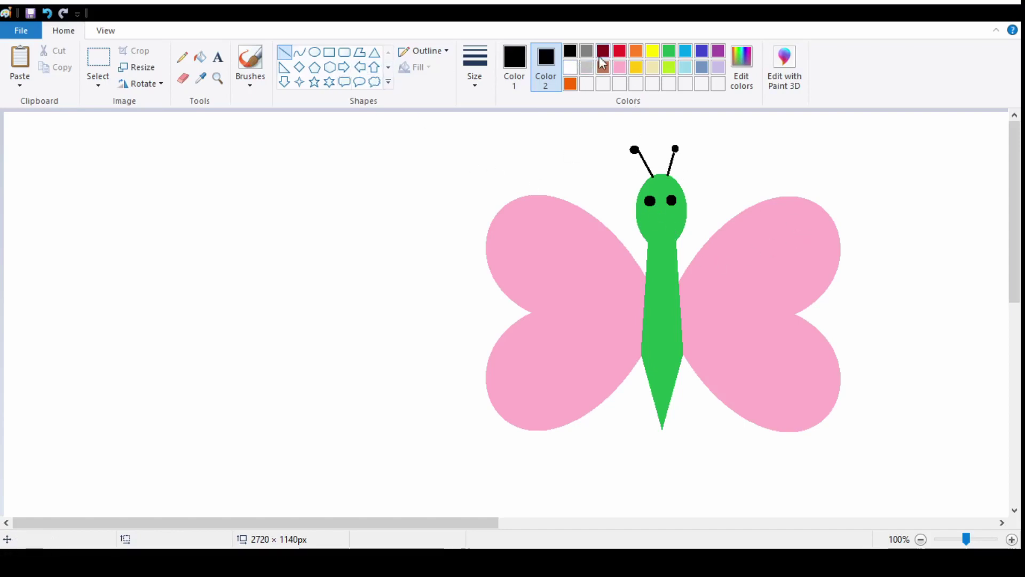
# - Draw a horizontal straight red line about 34 px long below the eyes as the mouth
pyautogui.click(616, 52)
pyautogui.click(653, 218)
pyautogui.moveTo(653, 218); pyautogui.dragTo(675, 220)
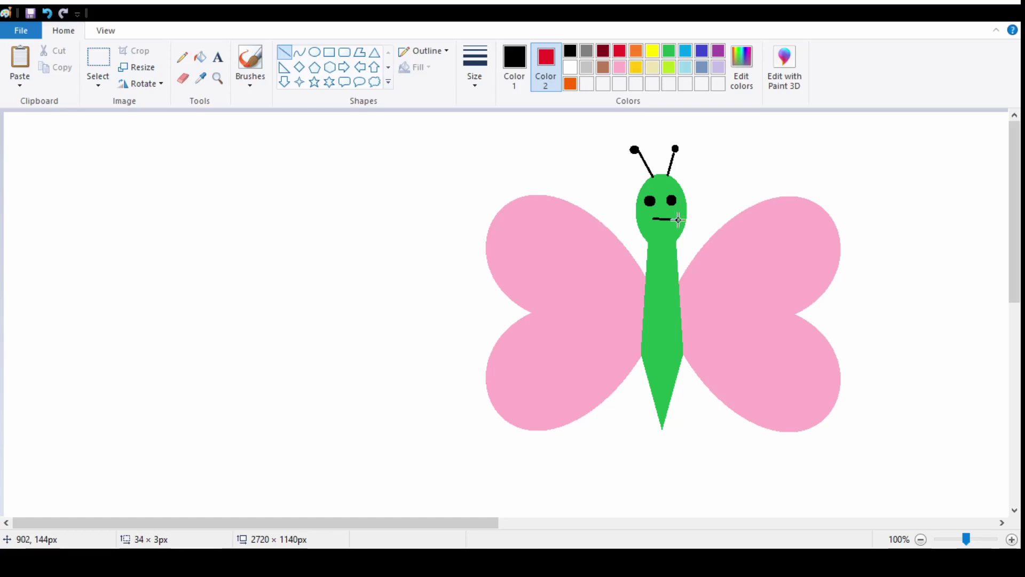
pyautogui.moveTo(678, 218); pyautogui.dragTo(678, 219)
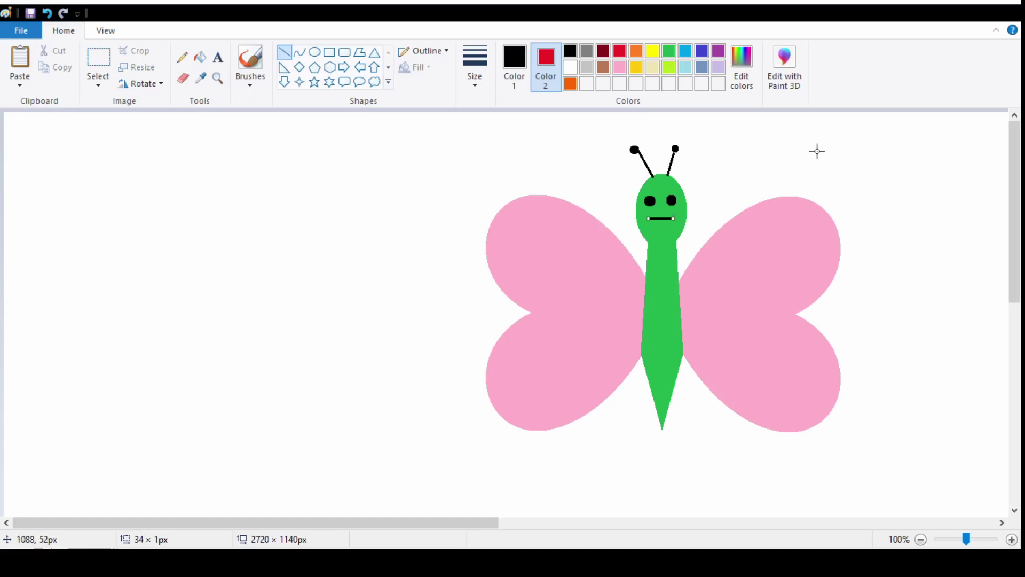
pyautogui.click(518, 69)
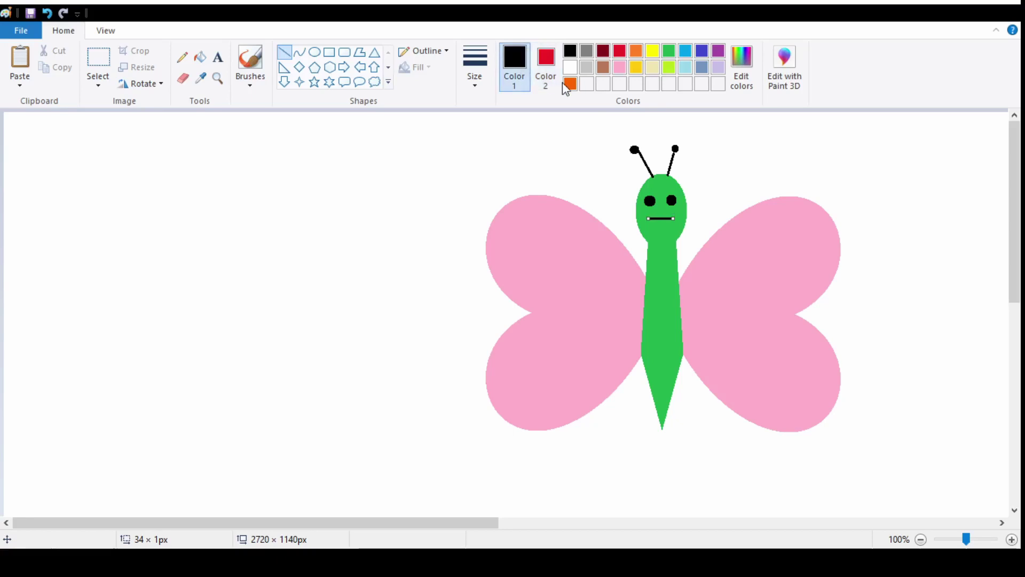
pyautogui.click(623, 53)
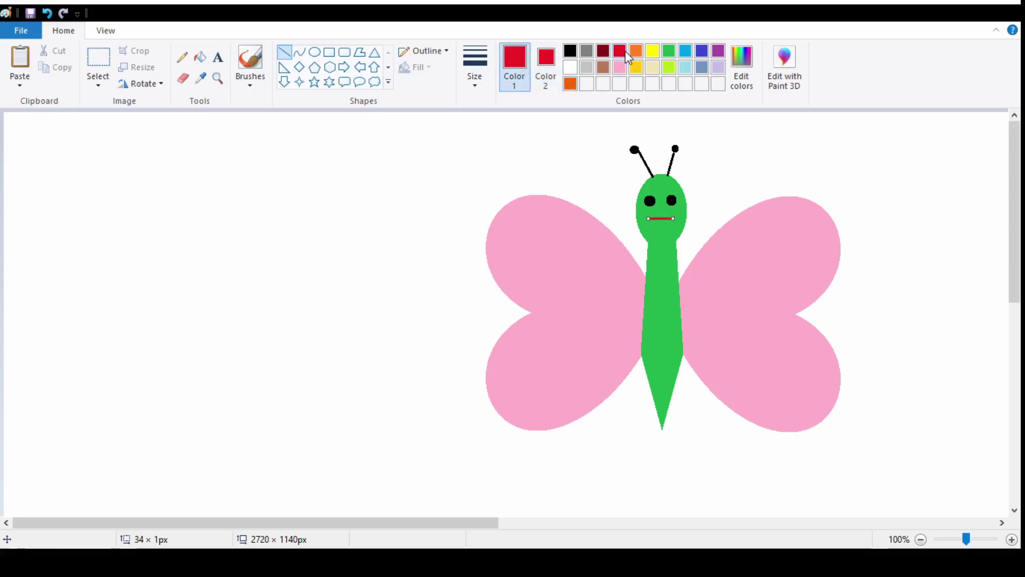
pyautogui.click(753, 155)
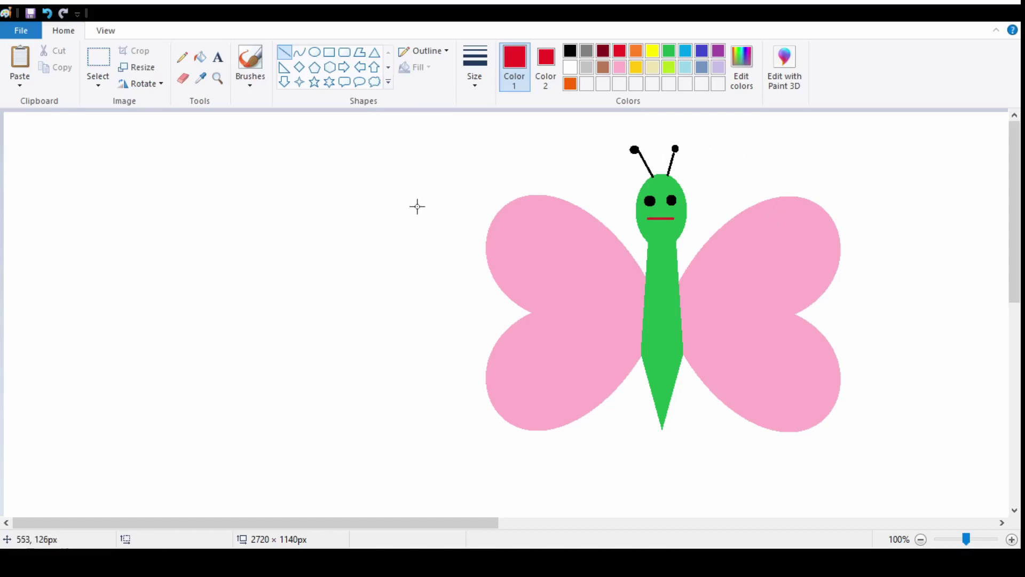
# - Decorate the left wing with five small four-point stars, alternating red outlines with yellow fill and yellow outlines with red fill
pyautogui.click(307, 82)
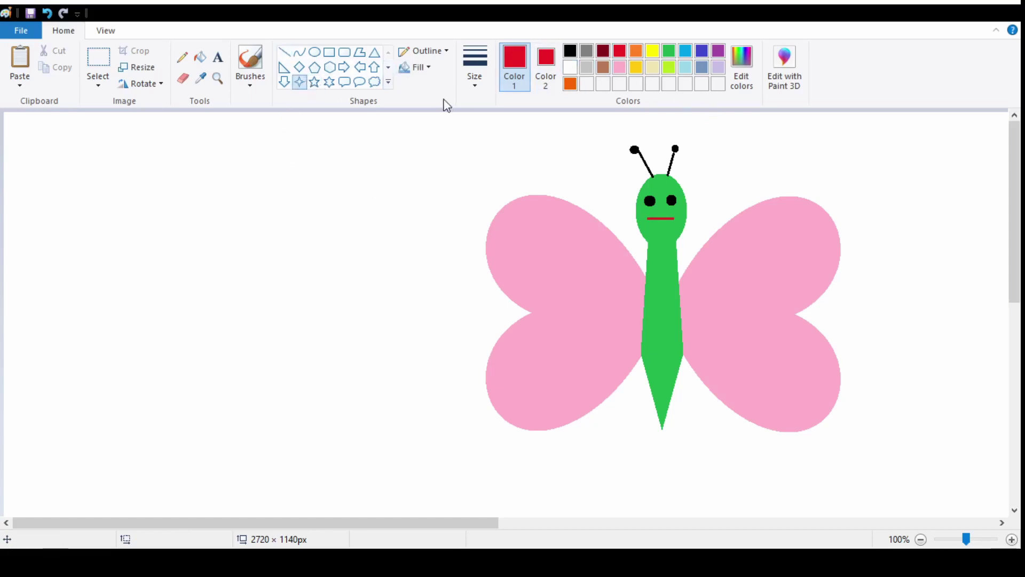
pyautogui.click(555, 71)
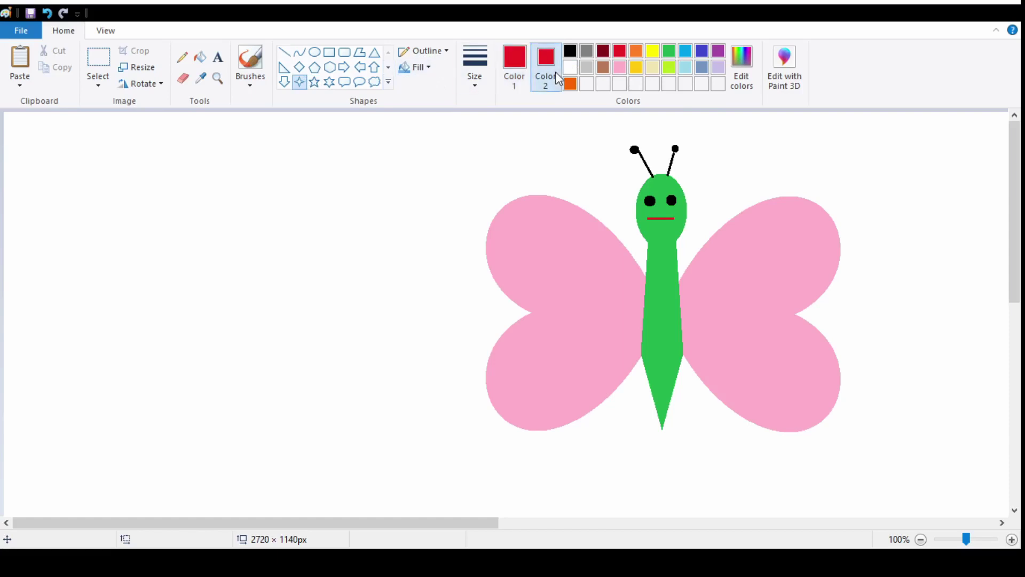
pyautogui.click(655, 49)
pyautogui.moveTo(516, 229); pyautogui.dragTo(599, 288)
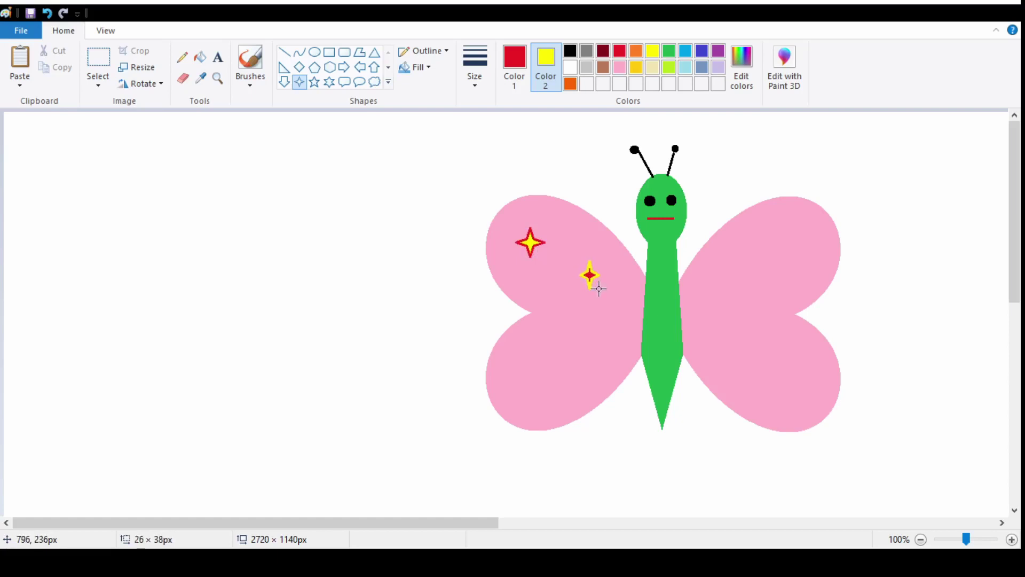
pyautogui.click(554, 344)
pyautogui.moveTo(557, 345); pyautogui.dragTo(581, 373)
pyautogui.moveTo(541, 293); pyautogui.dragTo(568, 321)
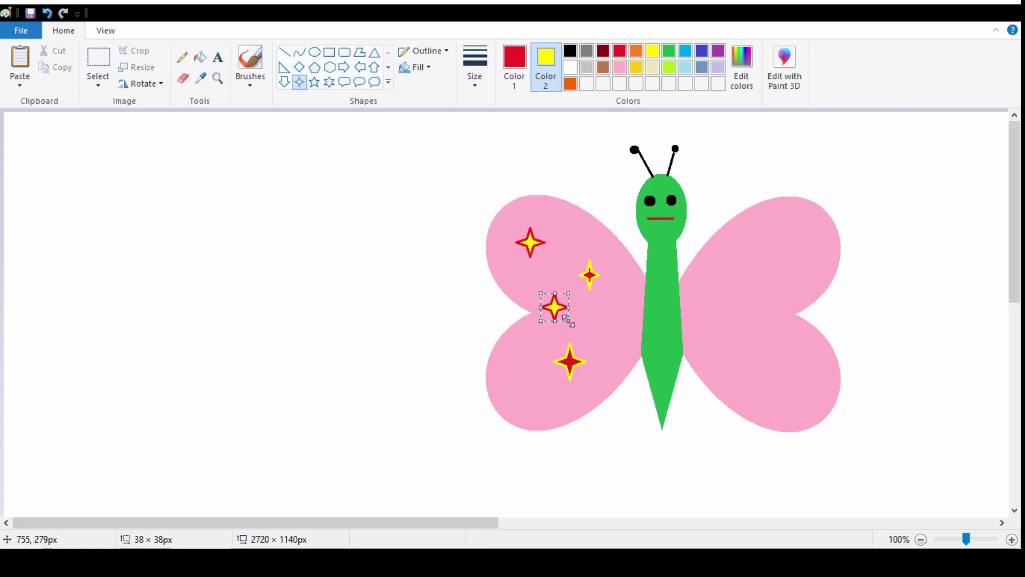
pyautogui.click(617, 307)
pyautogui.moveTo(629, 313); pyautogui.dragTo(639, 338)
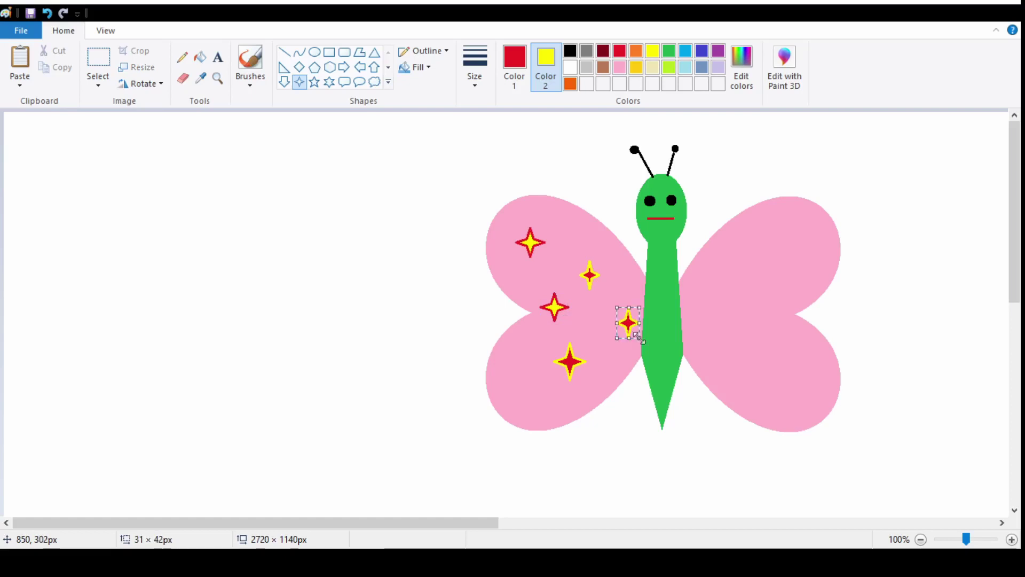
# - Scatter red and yellow four-point stars over the right wing, starting with a red-outlined yellow one about 37 × 41 px
pyautogui.click(736, 268)
pyautogui.moveTo(736, 269); pyautogui.dragTo(764, 299)
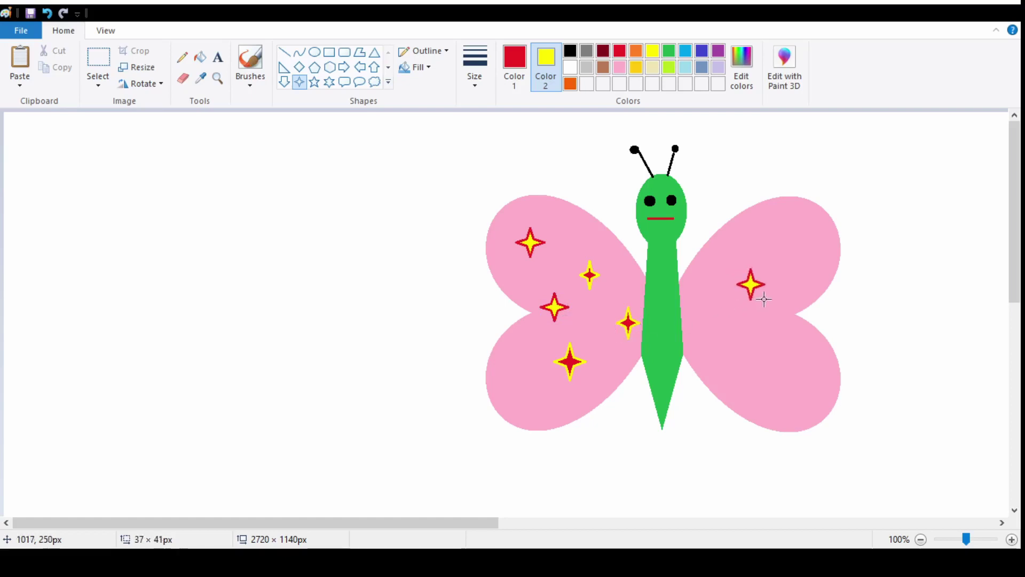
pyautogui.moveTo(768, 370); pyautogui.dragTo(796, 405)
pyautogui.moveTo(711, 327); pyautogui.dragTo(726, 344)
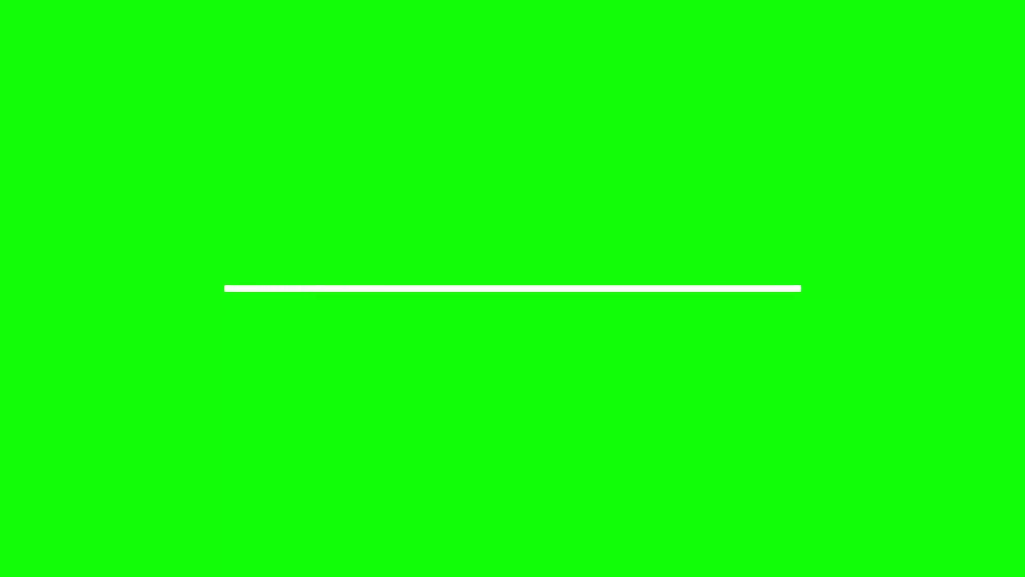